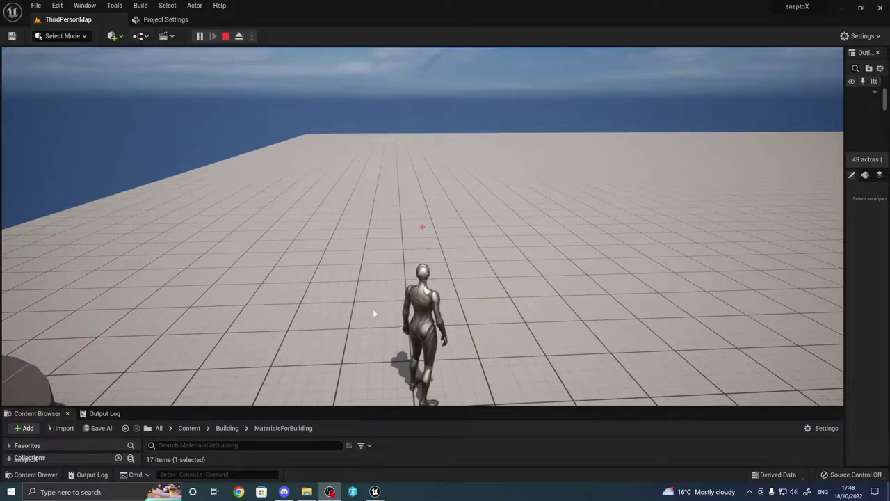
Take control of the character and place the first row of wooden wall panels.
{"action": "left_click", "coordinate": [451, 242]}
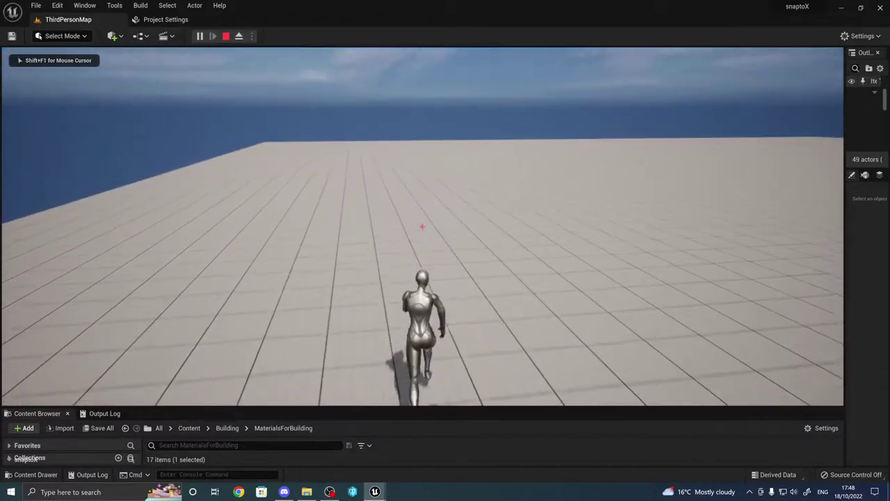
{"action": "left_click", "coordinate": [422, 227]}
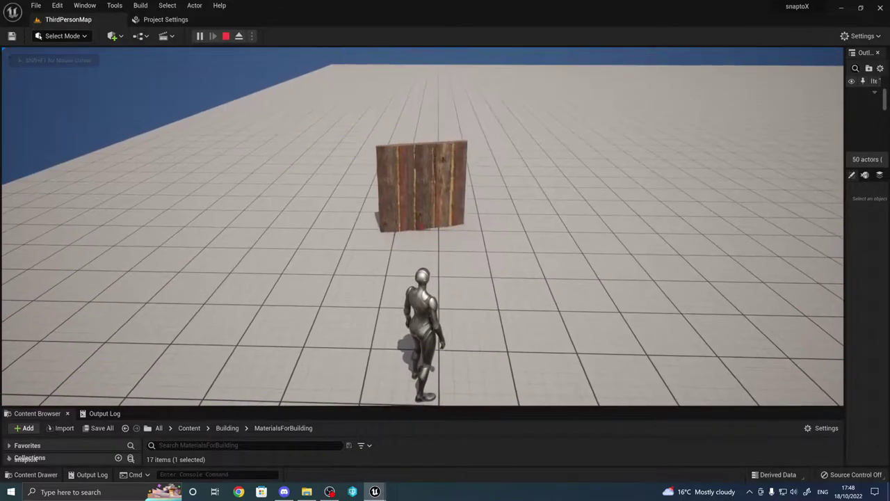
{"action": "left_click", "coordinate": [426, 209]}
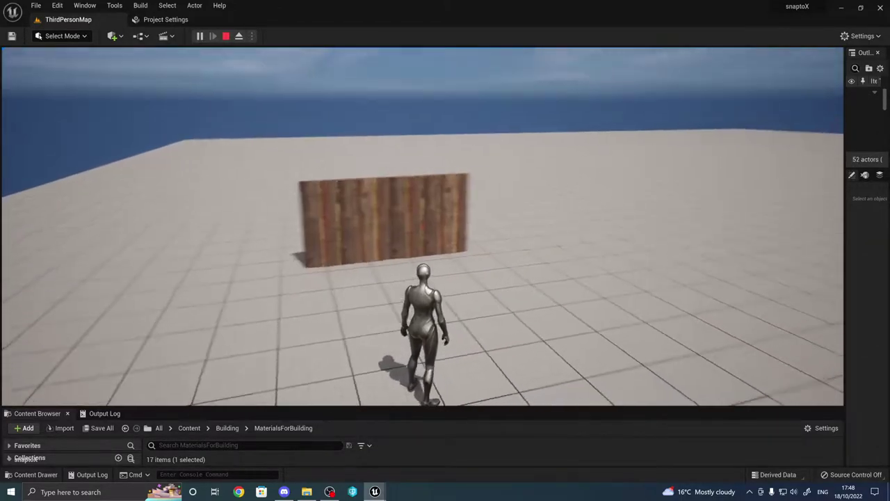
{"action": "left_click", "coordinate": [421, 226]}
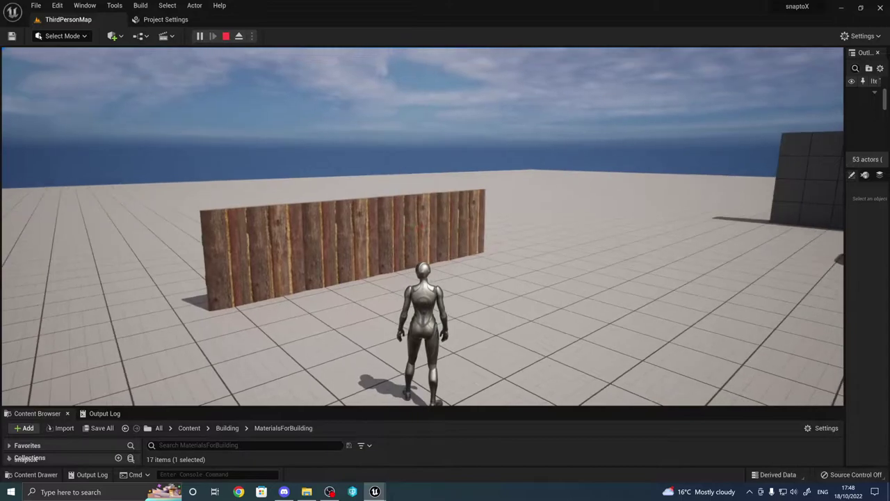
{"action": "left_click", "coordinate": [421, 226]}
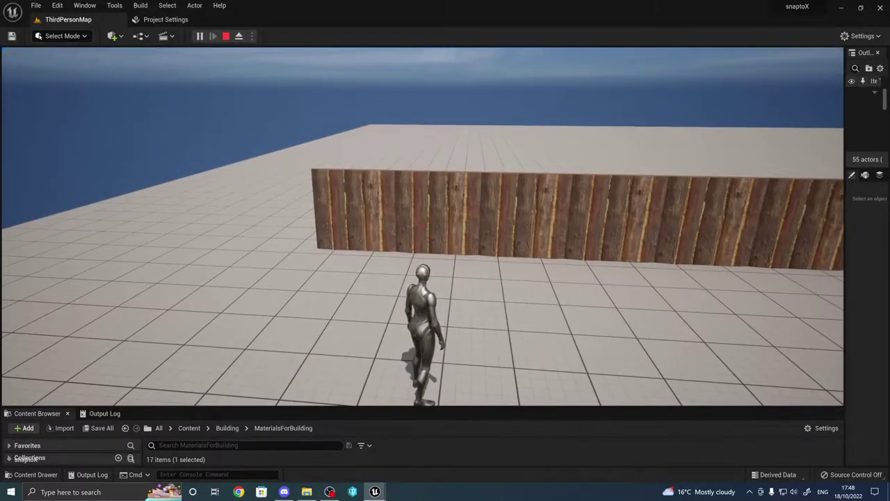
{"action": "left_click", "coordinate": [420, 226]}
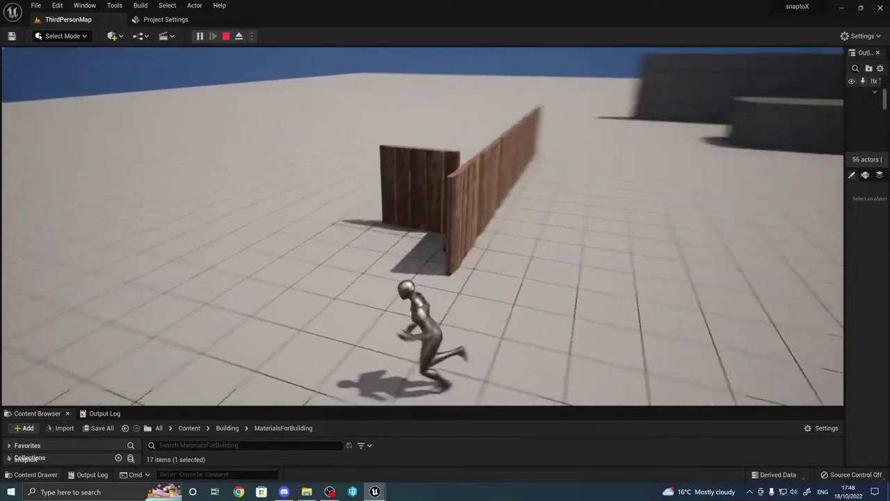
Turn a corner and extend a side wall with wooden panels, ending with a small panel.
{"action": "left_click", "coordinate": [421, 226]}
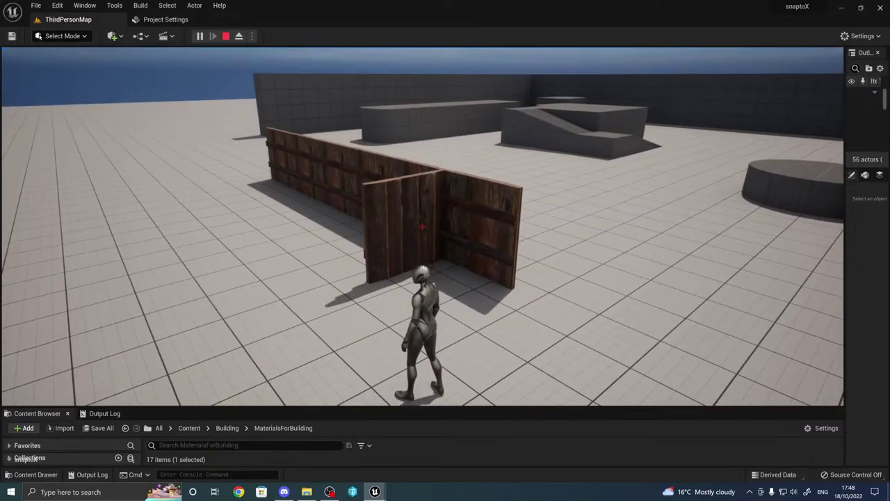
{"action": "left_click", "coordinate": [421, 226]}
{"action": "left_click", "coordinate": [421, 227]}
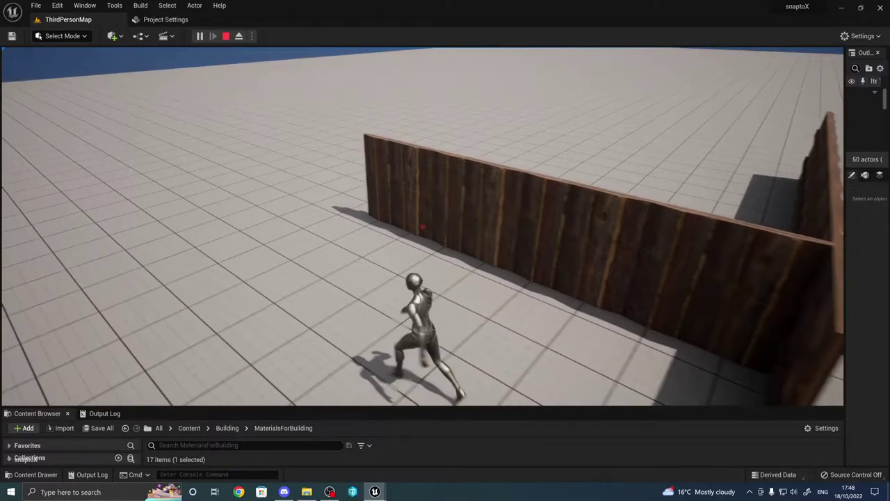
{"action": "left_click", "coordinate": [421, 226]}
{"action": "key", "text": "w"}
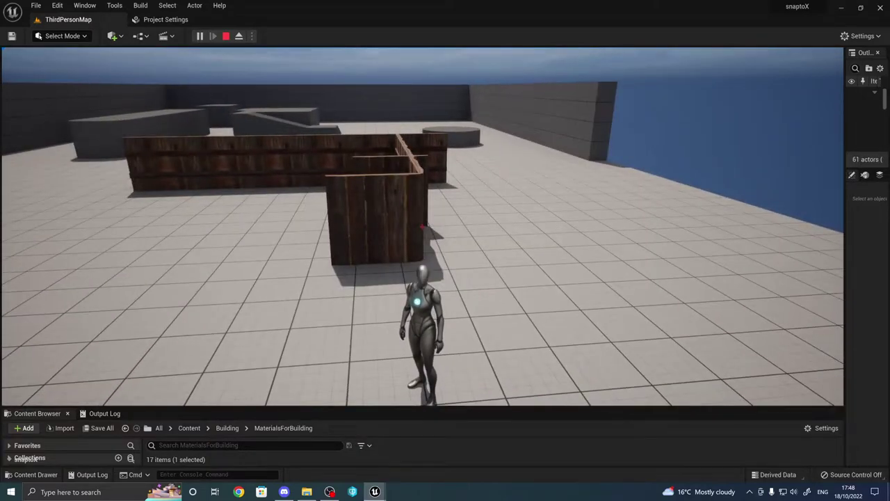
Add eight more wooden panels, from a thin corner piece to the front beside the entrance.
{"action": "left_click", "coordinate": [421, 226]}
{"action": "left_click", "coordinate": [421, 226]}
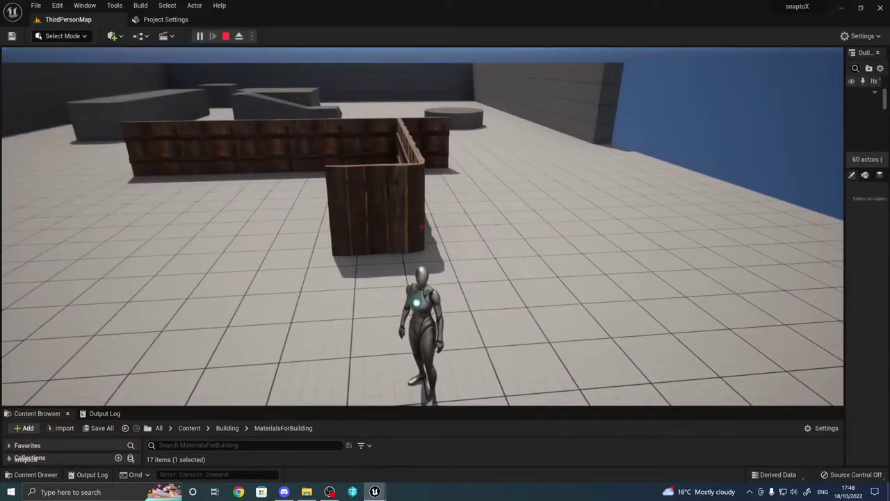
{"action": "left_click", "coordinate": [421, 226]}
{"action": "left_click", "coordinate": [423, 227]}
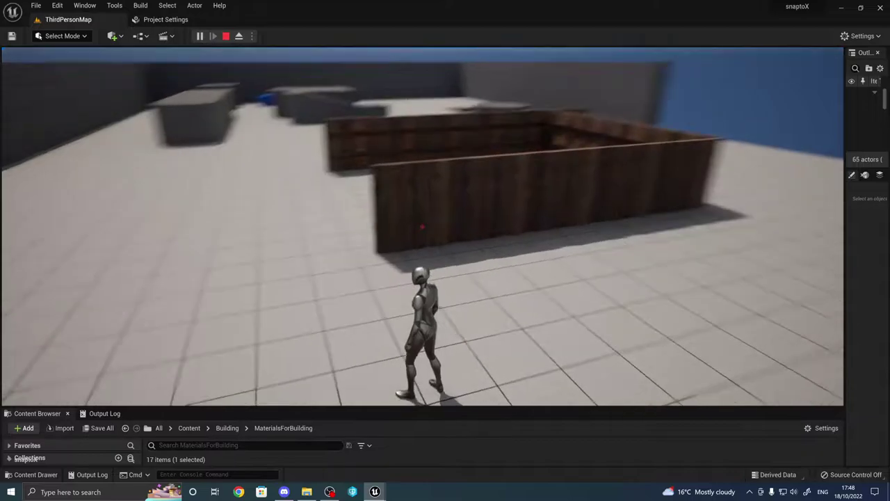
{"action": "left_click", "coordinate": [423, 226]}
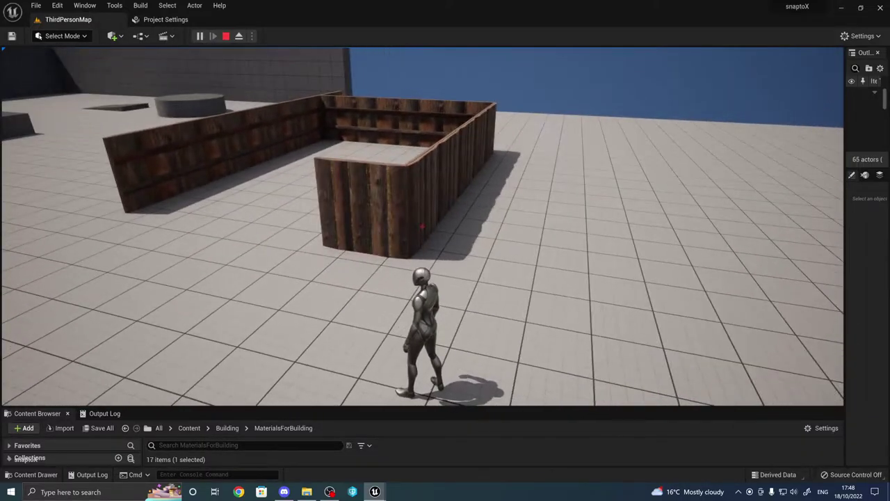
{"action": "left_click", "coordinate": [422, 227]}
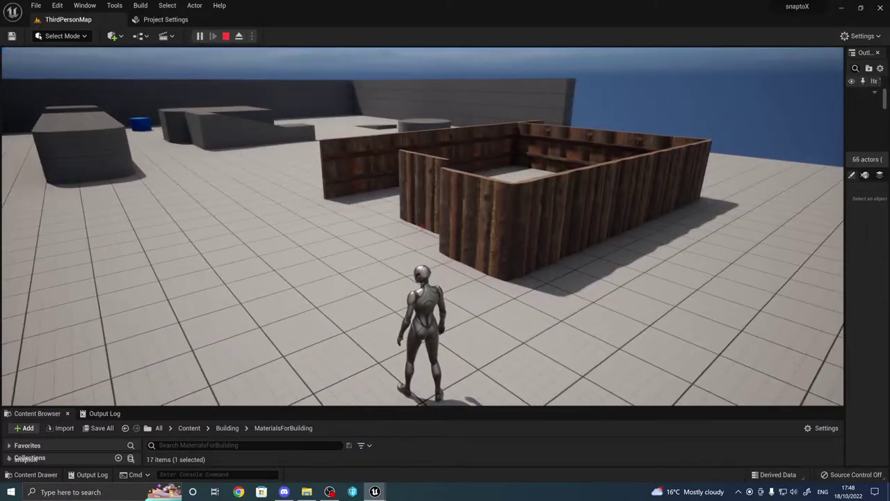
{"action": "left_click", "coordinate": [423, 226]}
{"action": "left_click", "coordinate": [422, 226]}
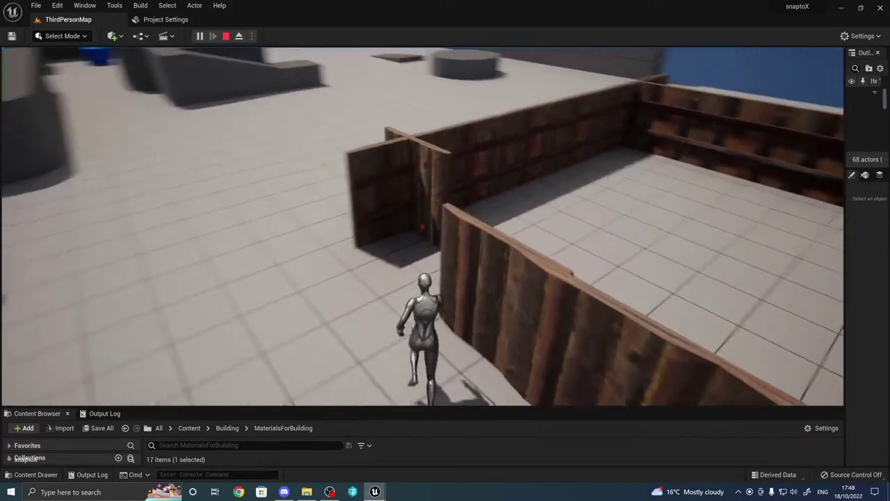
Lay overlapping thatched roof panels on the walls, then run back to view the hut.
{"action": "key", "text": "w"}
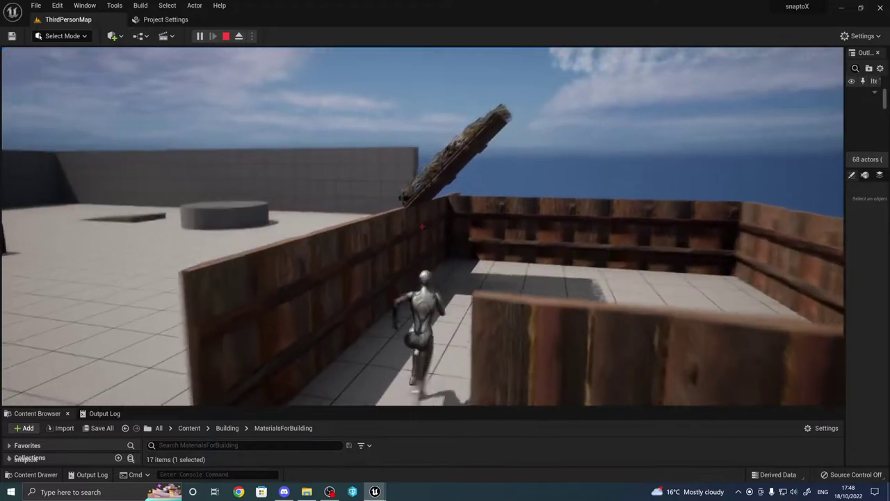
{"action": "left_click", "coordinate": [423, 226]}
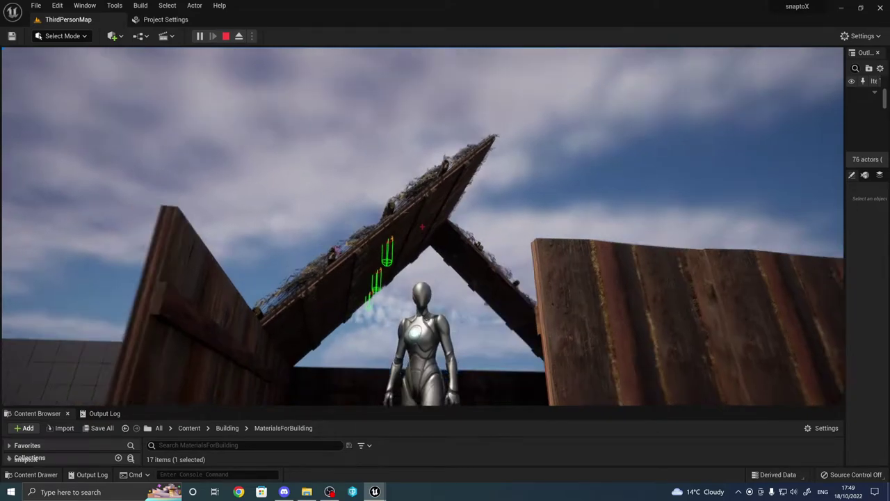
{"action": "key", "text": "s"}
{"action": "key", "text": "a"}
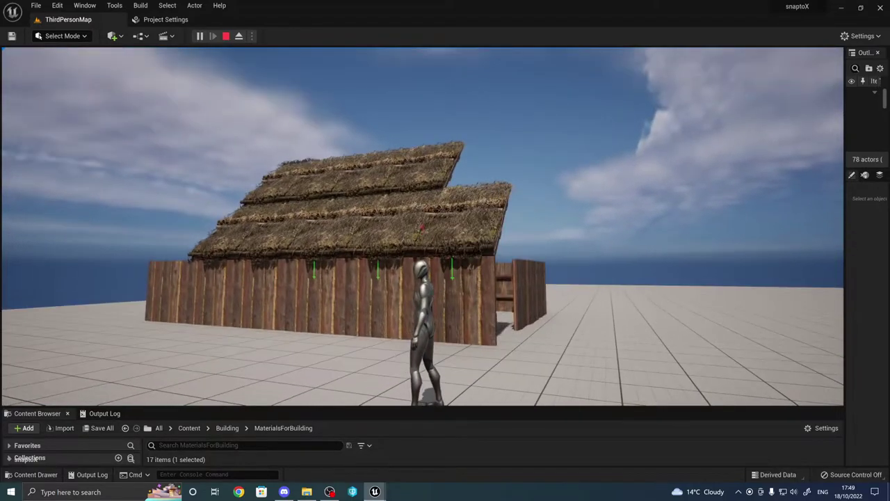
{"action": "key", "text": "a"}
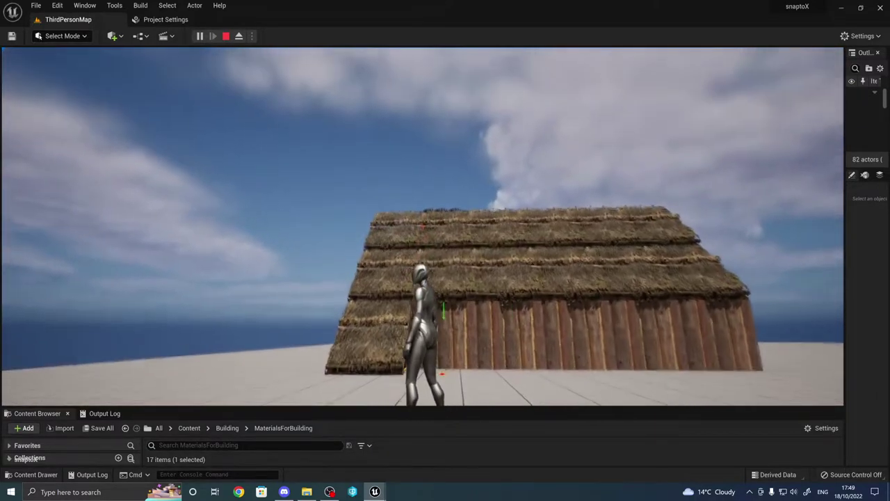
{"action": "key", "text": "w"}
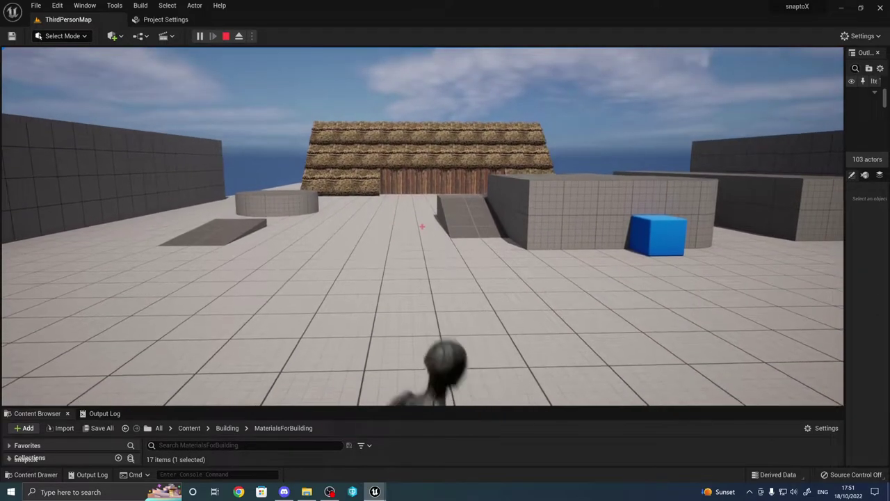
Run up close to the thatched longhouse, then stop Play In Editor with Esc.
{"action": "key", "text": "w"}
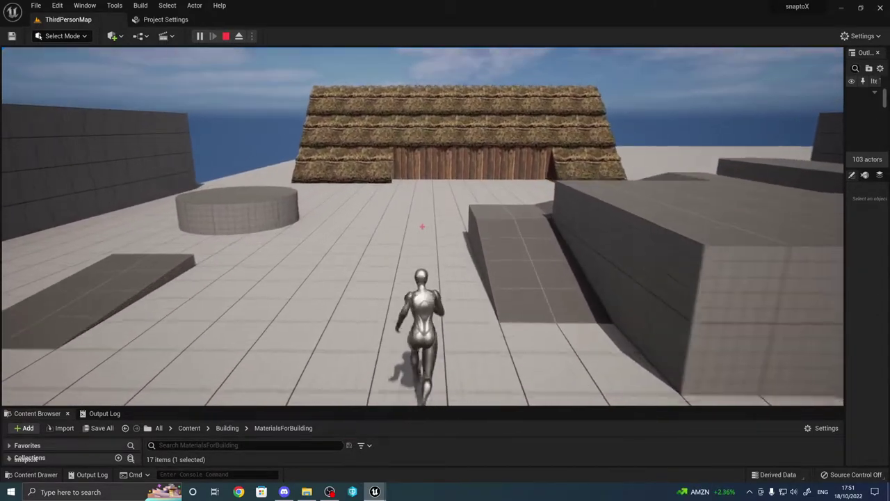
{"action": "key", "text": "w"}
{"action": "key", "text": "w"}
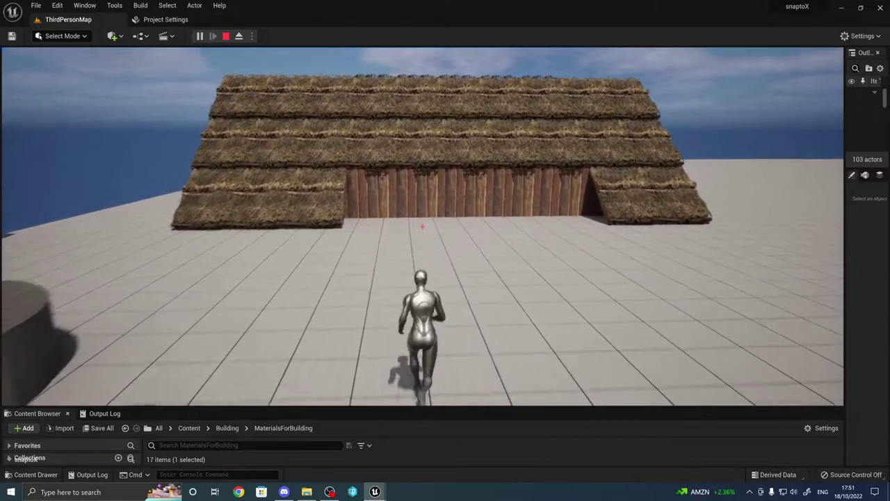
{"action": "key", "text": "w"}
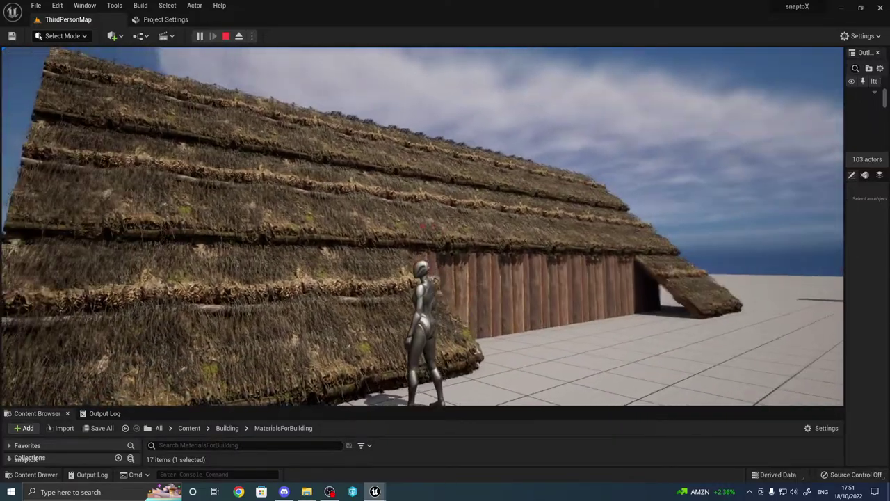
{"action": "key", "text": "Escape"}
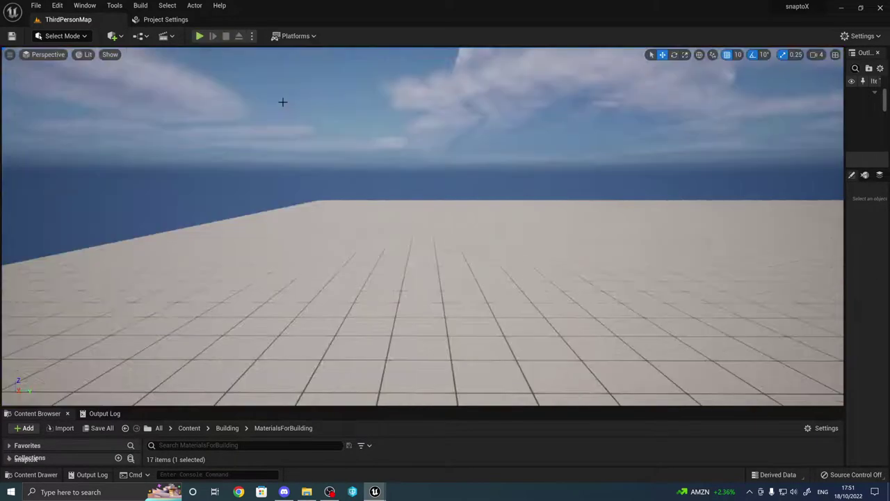